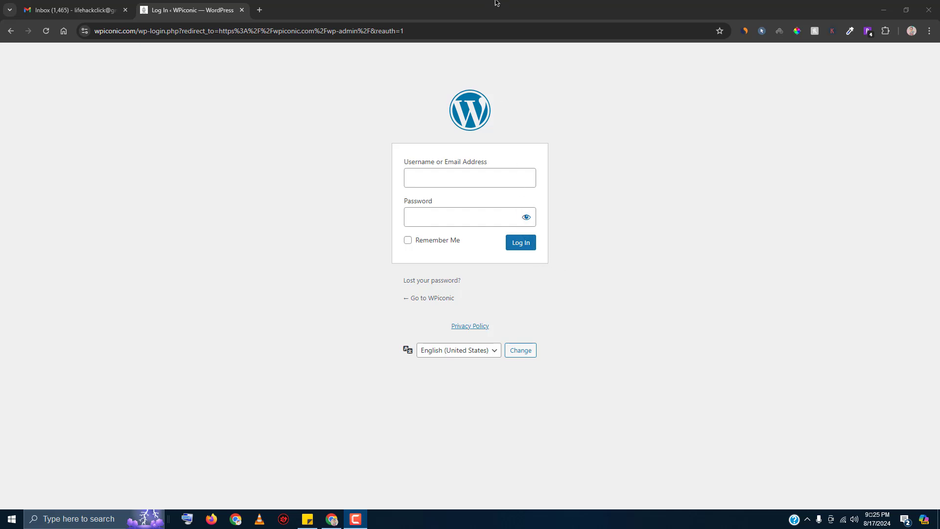
# - Follow '← Go to WPiconic' from the login page to reach the store's home page
pyautogui.click(424, 299)
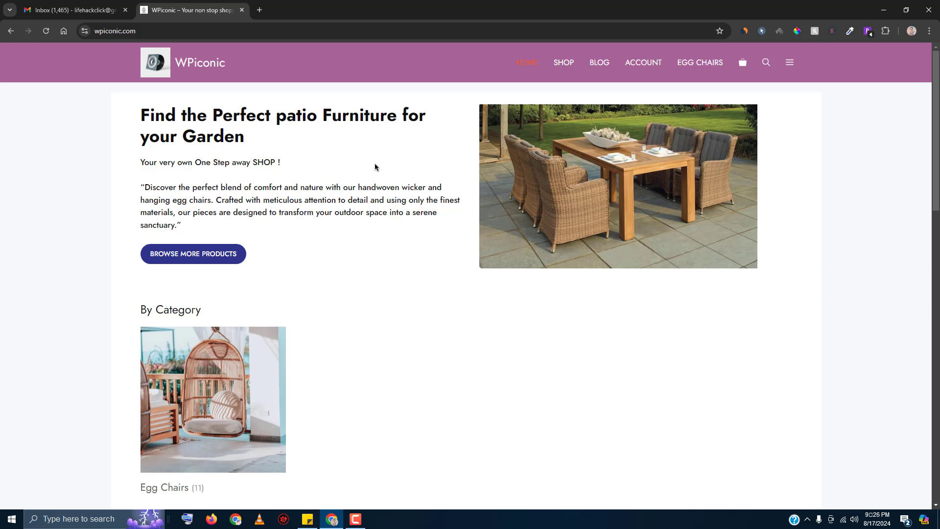
pyautogui.scroll(-10, 375, 167)
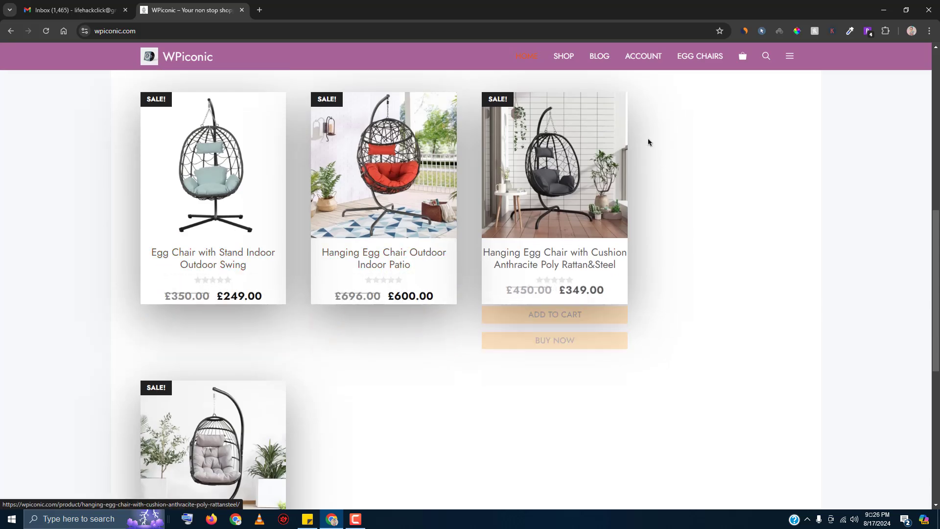
pyautogui.scroll(-6, 522, 197)
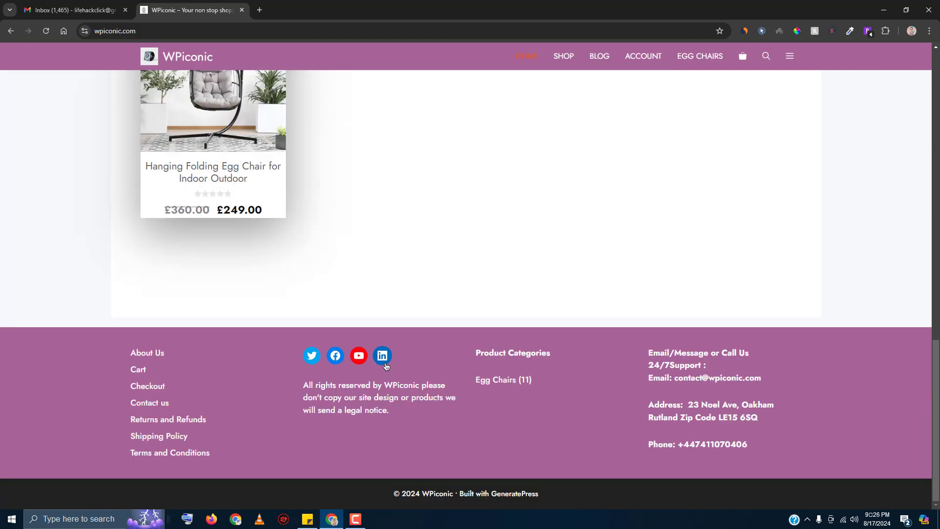
pyautogui.scroll(20, 340, 323)
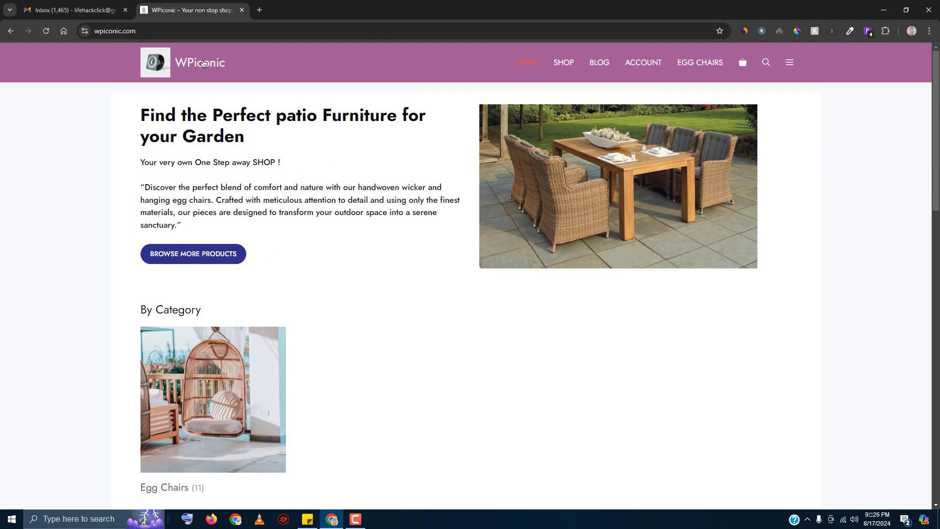
# - Inspect the patio photo in DevTools with device mode off, at full desktop width
pyautogui.rightClick(814, 109)
pyautogui.press('Escape')
pyautogui.rightClick(641, 140)
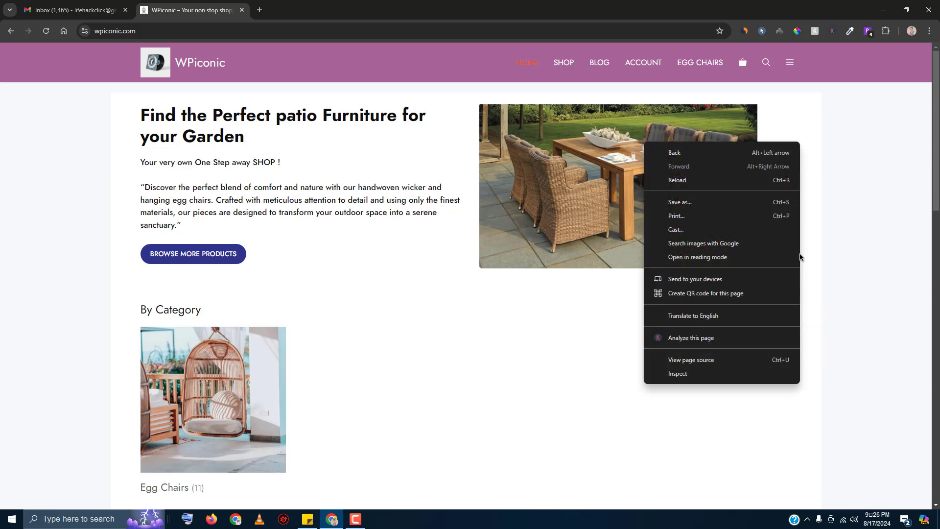
pyautogui.click(743, 379)
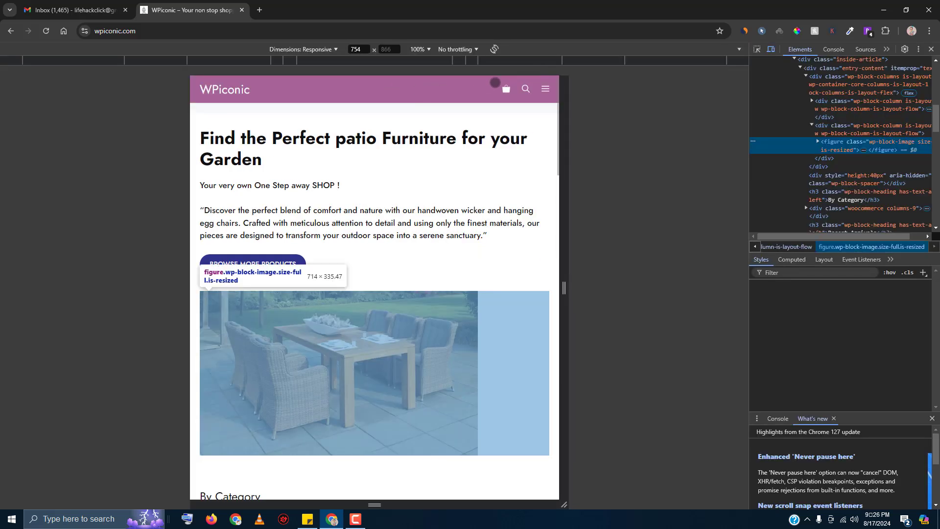
pyautogui.click(771, 49)
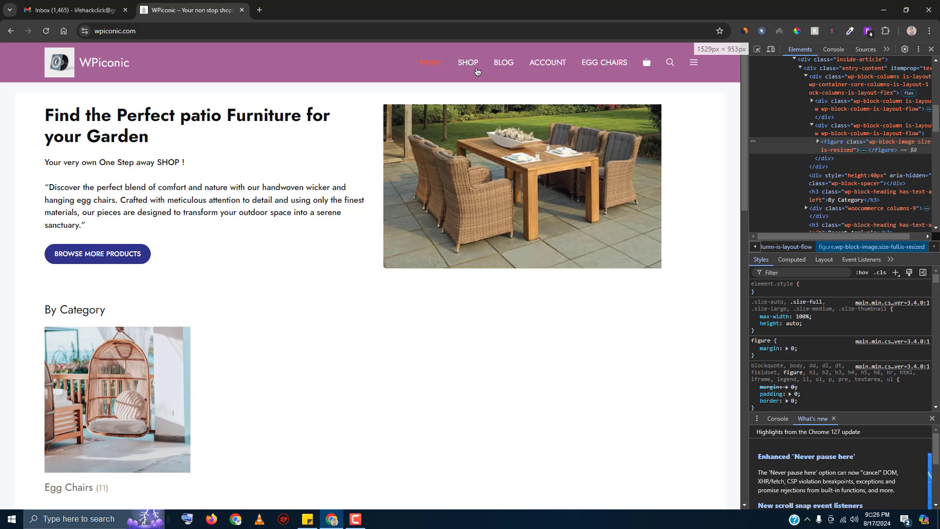
# - Pick the navigation bar and scroll its Styles to the --woocommerce colour #7F54B3
pyautogui.click(757, 49)
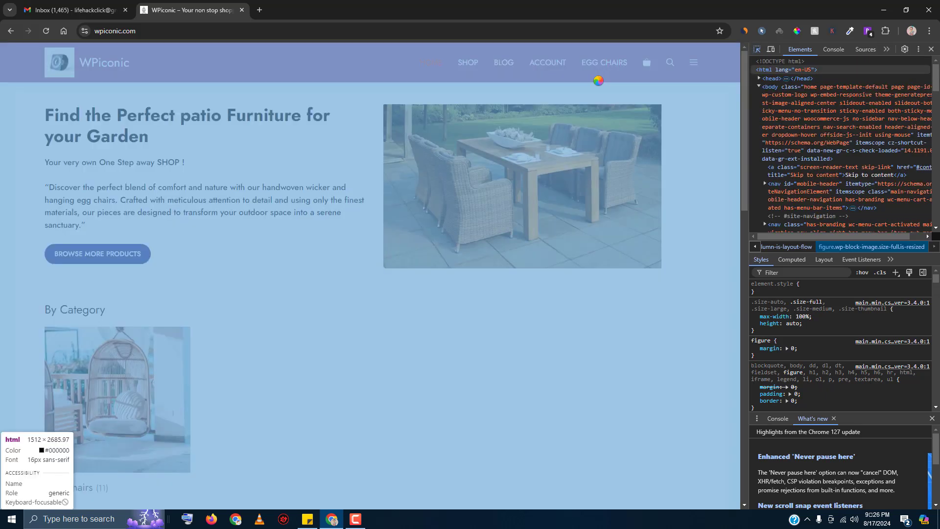
pyautogui.click(599, 73)
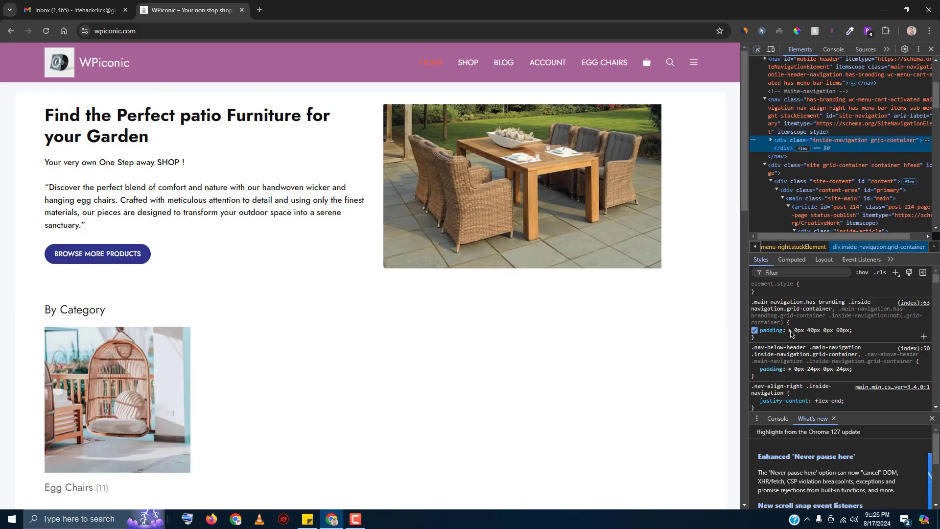
pyautogui.scroll(-10, 793, 328)
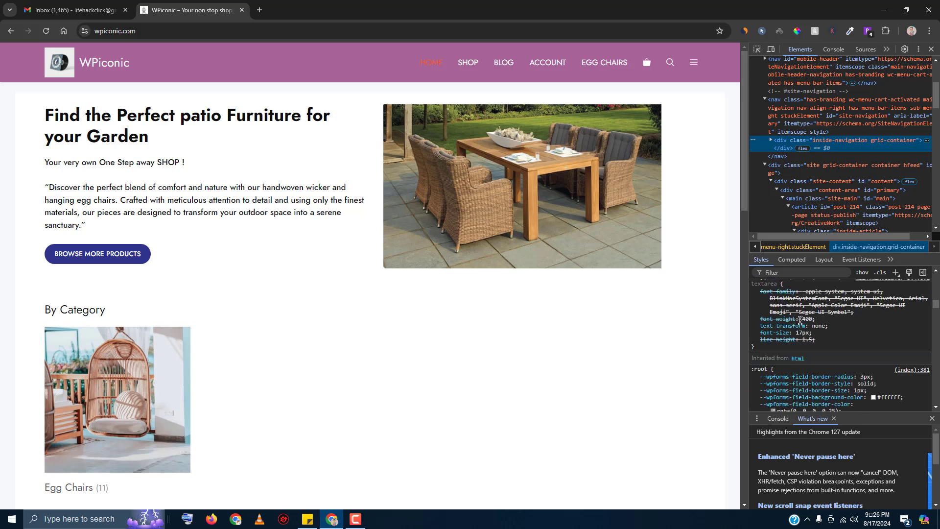
pyautogui.scroll(-10, 800, 319)
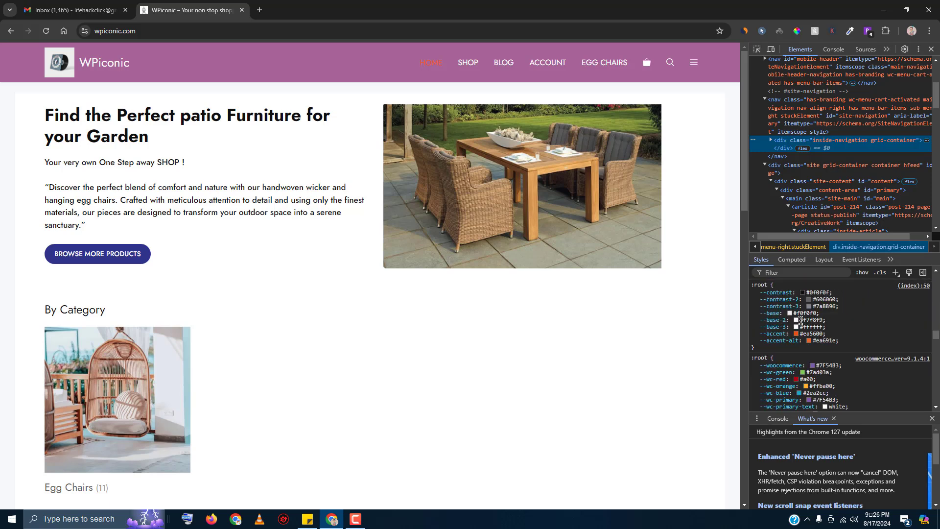
pyautogui.scroll(-3, 800, 319)
pyautogui.click(821, 283)
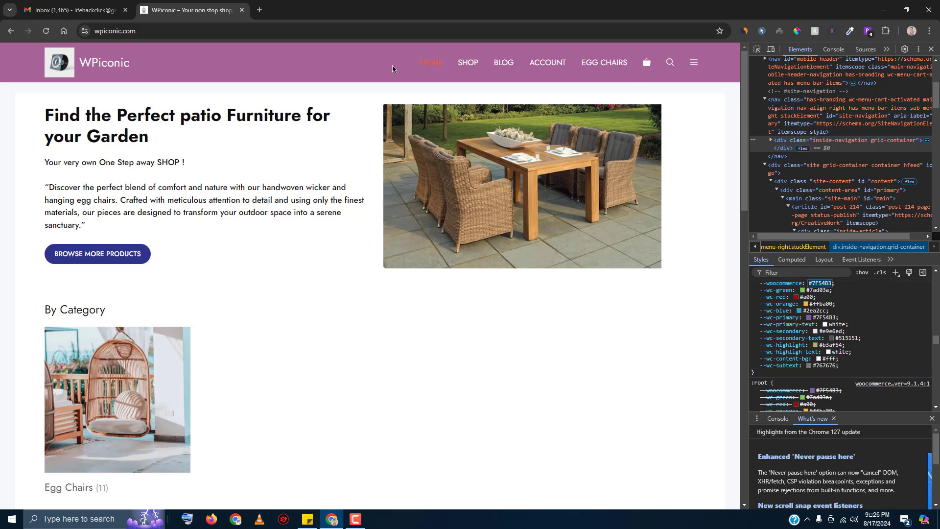
# - Close DevTools with F12 and browse the Recent Arrivals sale egg chairs (£249.00–£600.00)
pyautogui.click(260, 181)
pyautogui.press('F12')
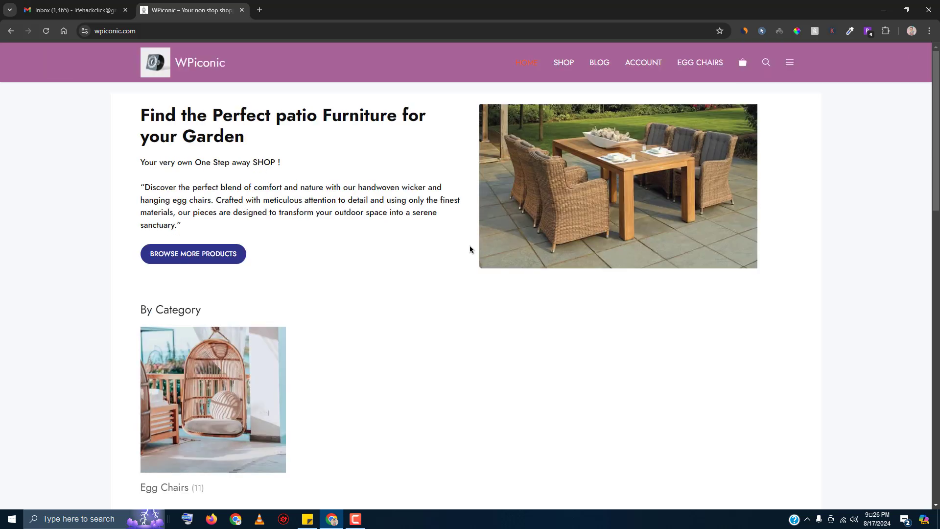
pyautogui.scroll(-10, 307, 259)
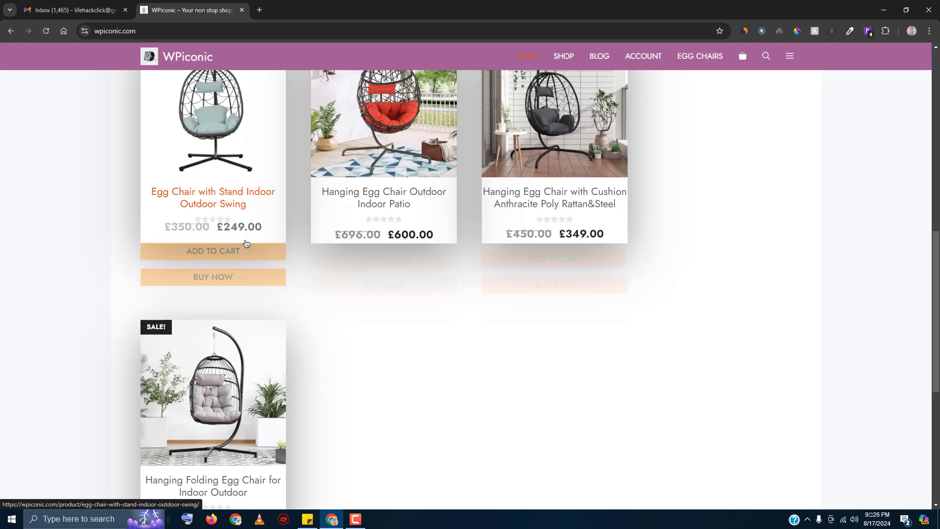
pyautogui.scroll(5, 221, 232)
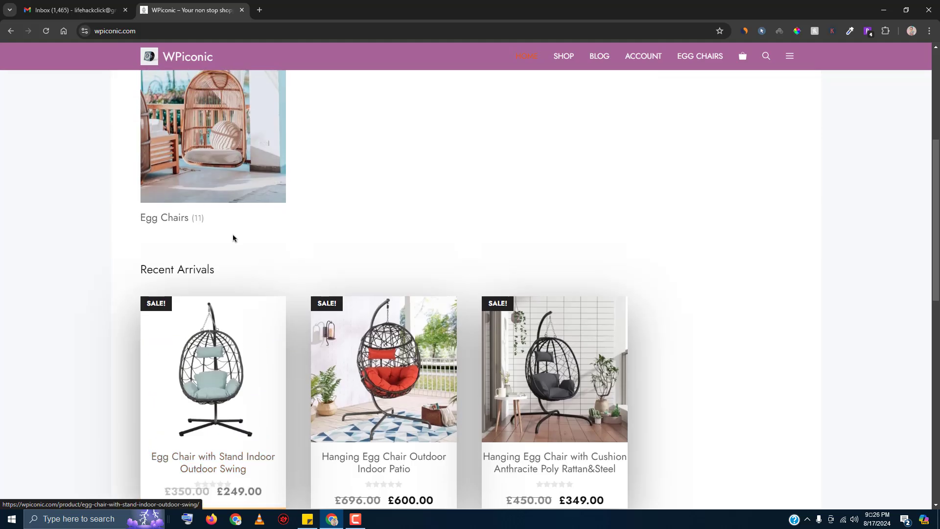
pyautogui.scroll(-12, 310, 260)
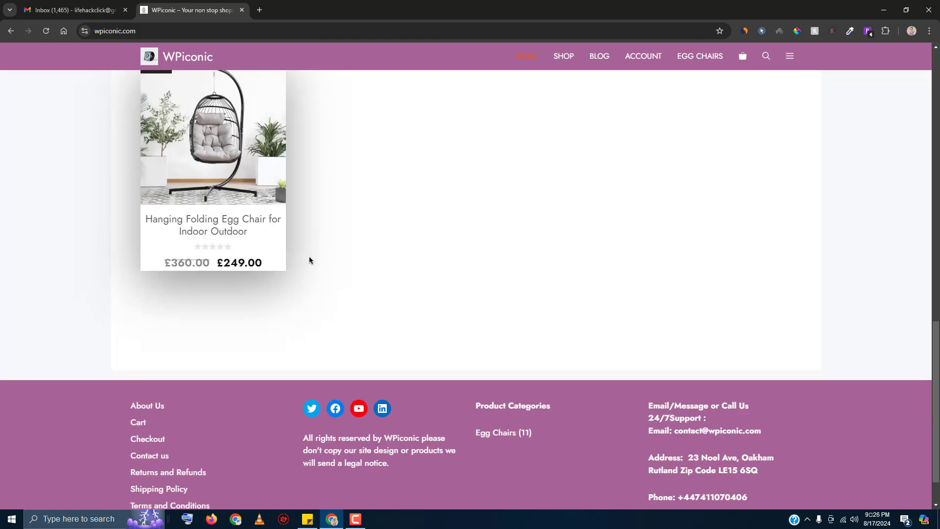
pyautogui.scroll(10, 284, 288)
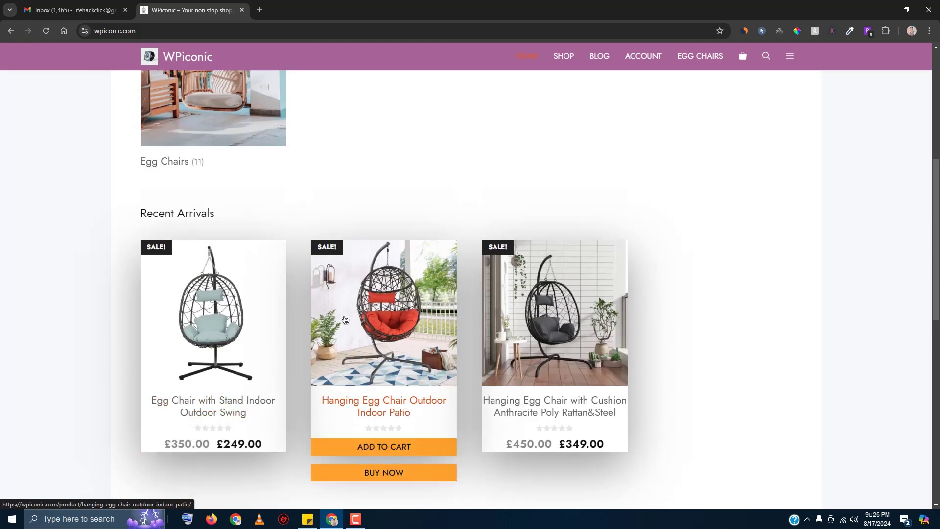
pyautogui.scroll(-5, 346, 322)
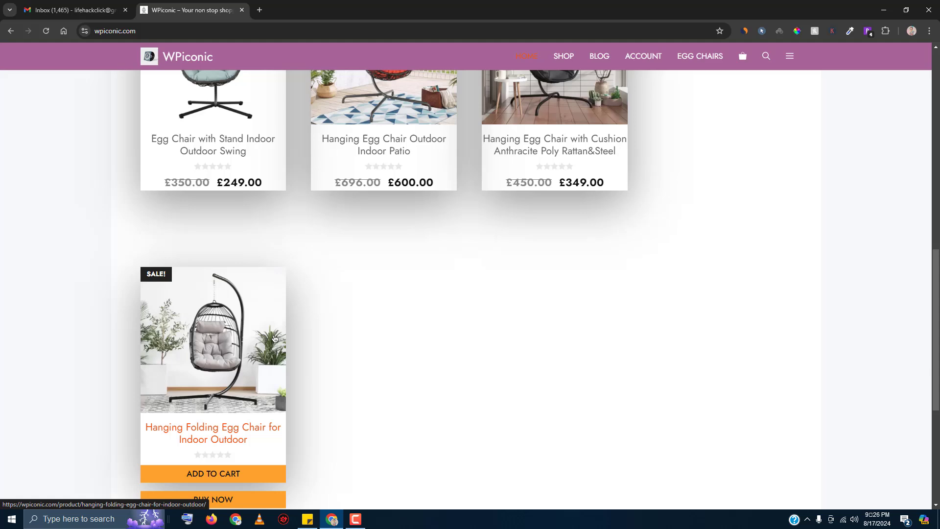
# - View the Hanging Folding Egg Chair page down to its four related sale chairs (£185.00–£350.00)
pyautogui.click(369, 306)
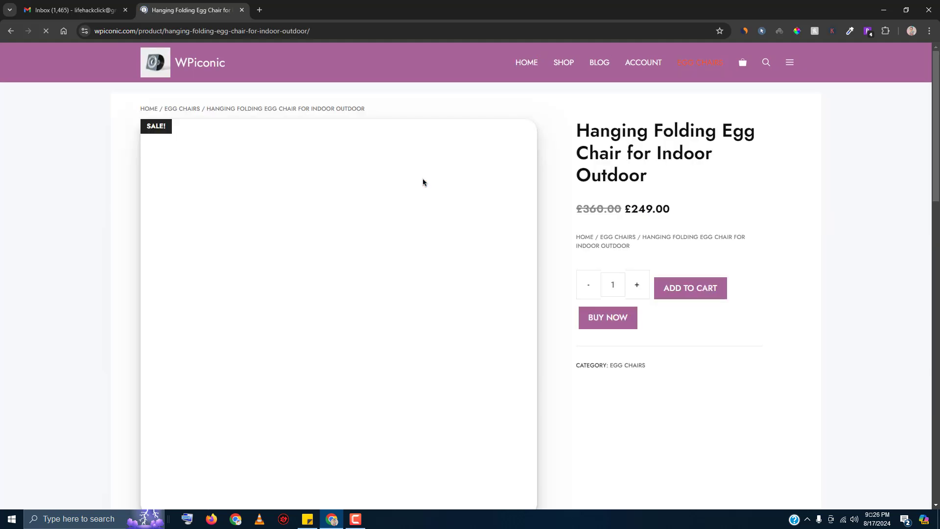
pyautogui.scroll(-1, 543, 401)
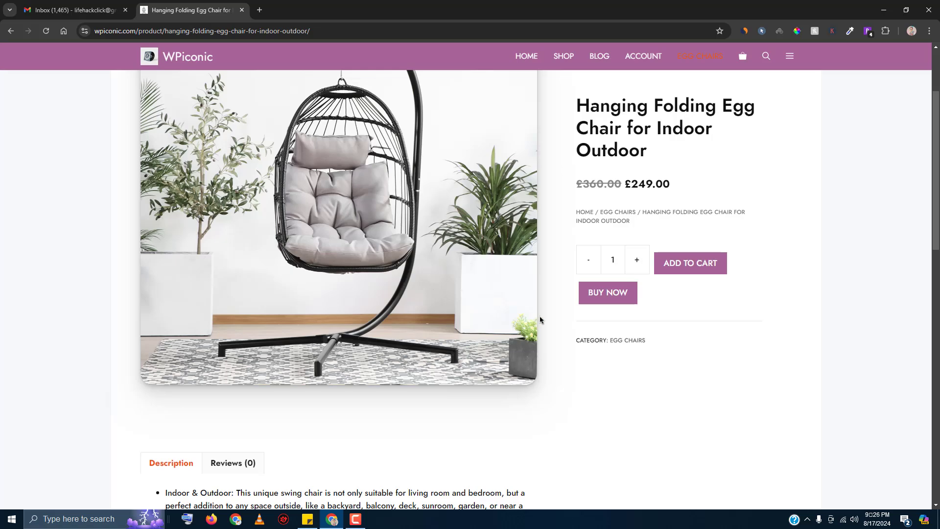
pyautogui.scroll(3, 541, 319)
pyautogui.scroll(-3, 575, 246)
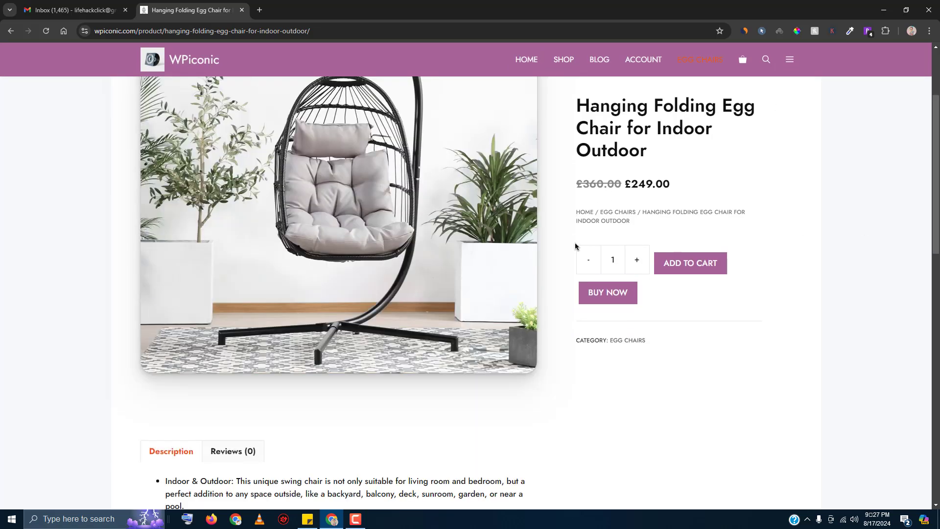
pyautogui.scroll(-4, 563, 240)
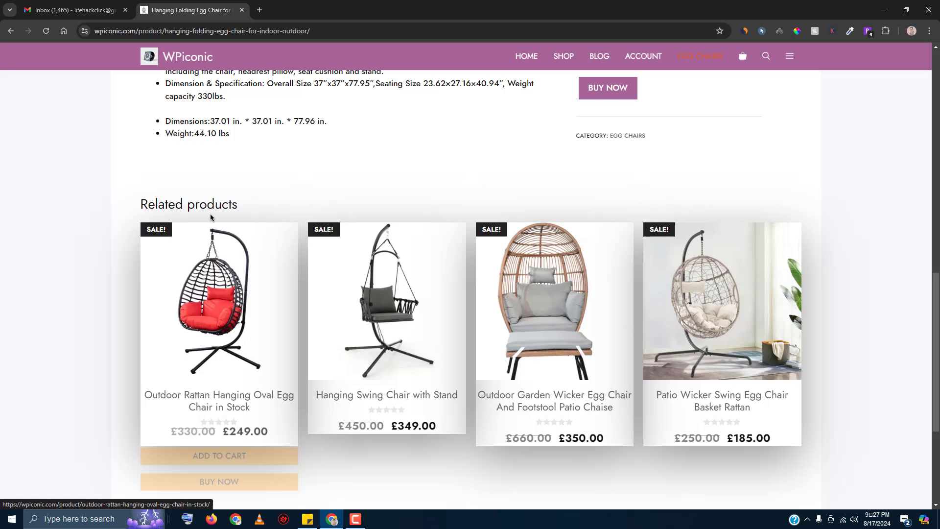
pyautogui.scroll(-3, 563, 343)
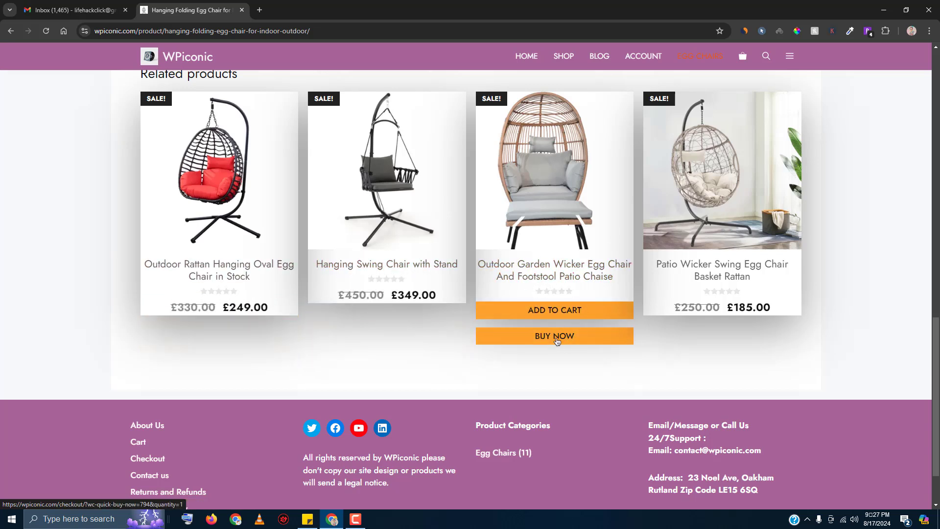
# - Buy the Outdoor Garden Wicker Egg Chair now and review the checkout page
pyautogui.click(557, 341)
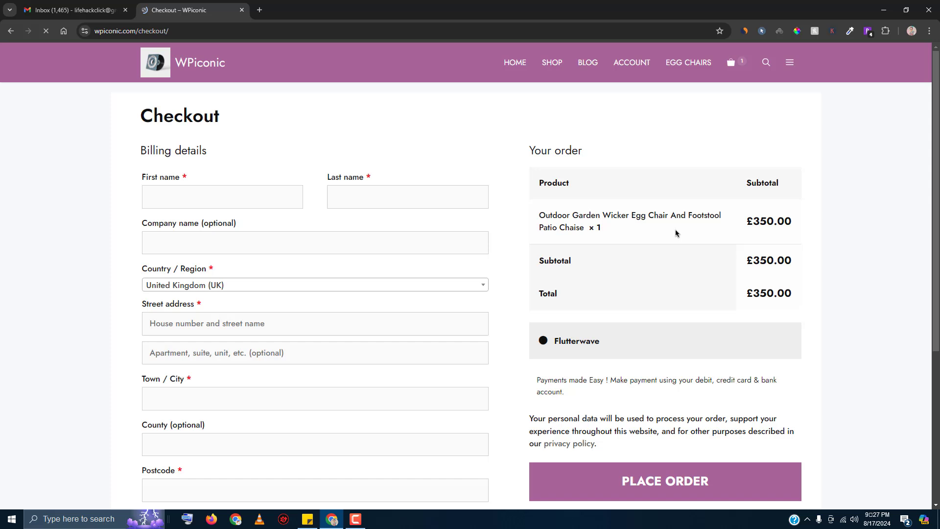
pyautogui.tripleClick(609, 219)
pyautogui.moveTo(934, 192); pyautogui.dragTo(934, 288)
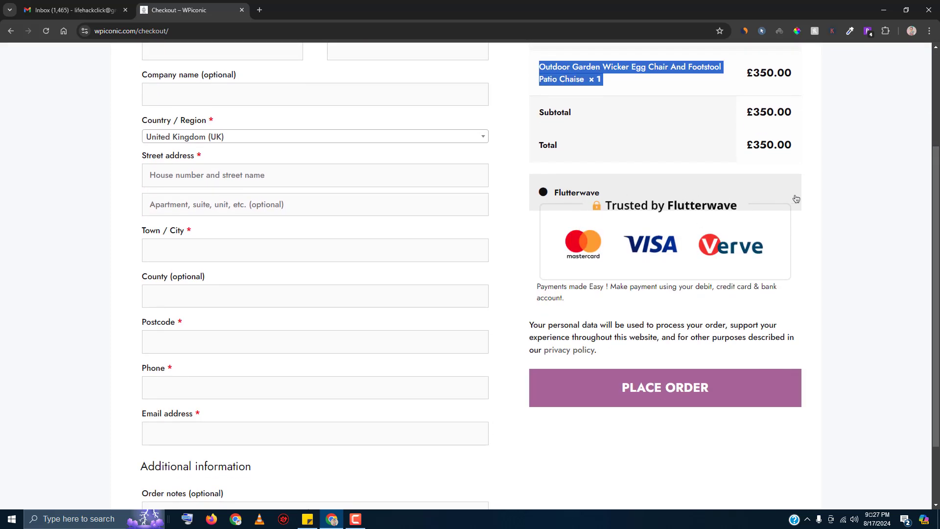
pyautogui.scroll(-1, 935, 183)
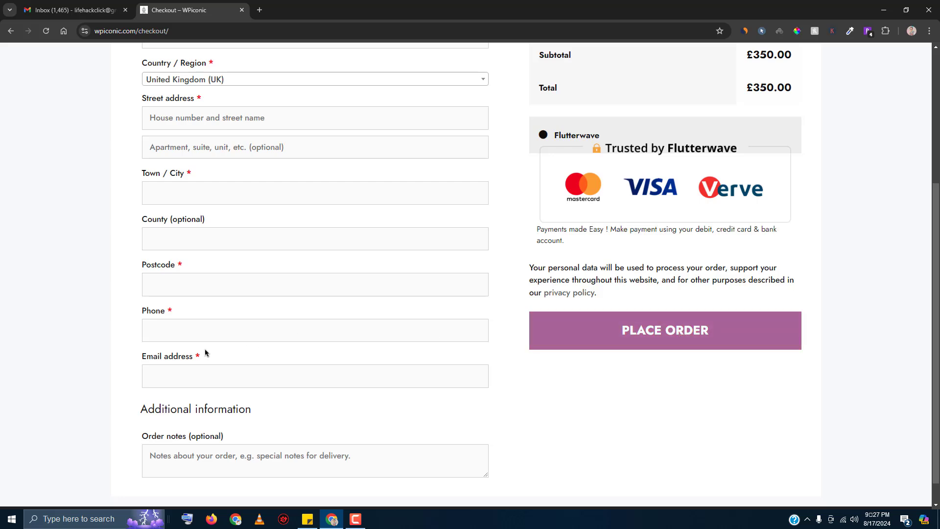
pyautogui.scroll(-1, 205, 349)
pyautogui.scroll(4, 212, 335)
# - Autofill the billing fields from the saved address, check them, and return HOME
pyautogui.click(262, 186)
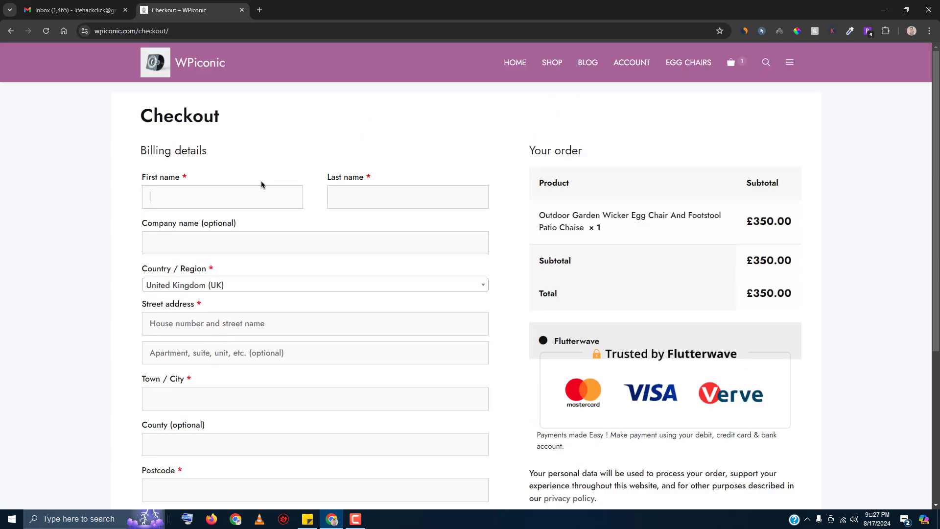
pyautogui.click(273, 227)
pyautogui.scroll(-5, 420, 248)
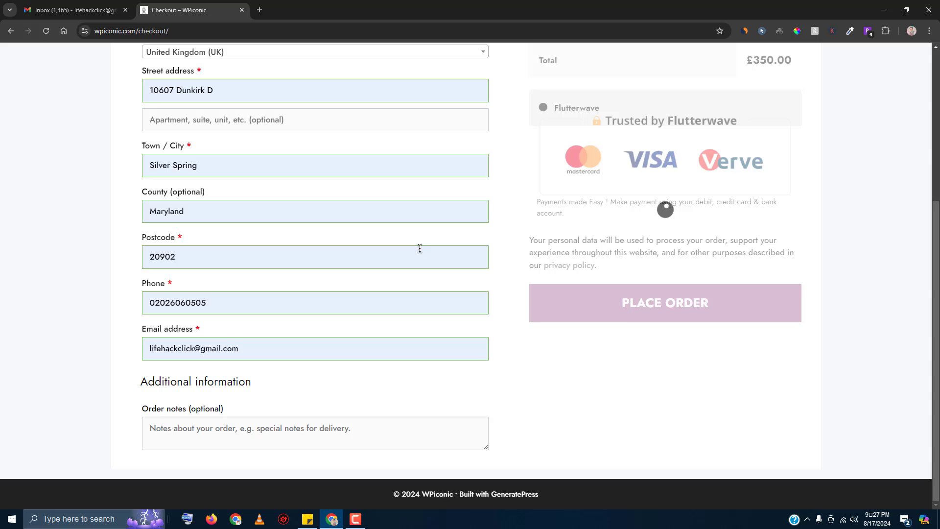
pyautogui.scroll(5, 304, 298)
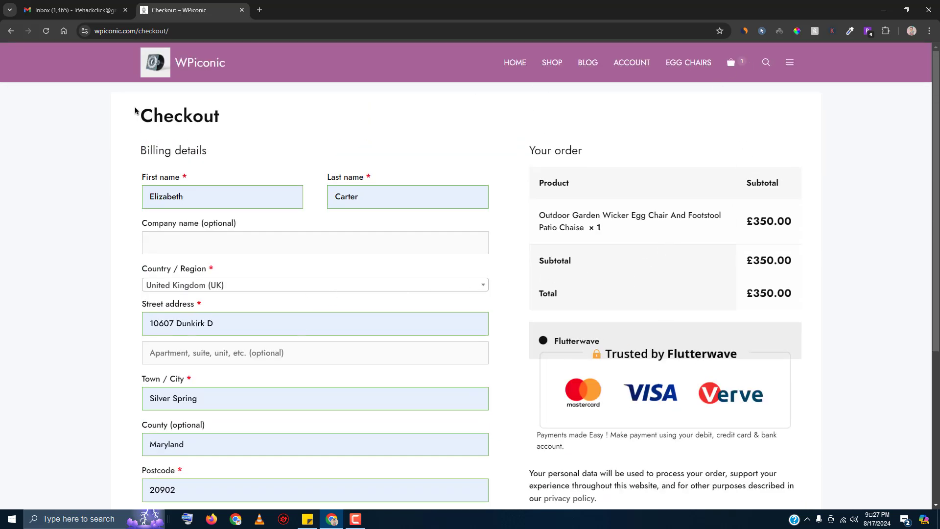
pyautogui.click(197, 63)
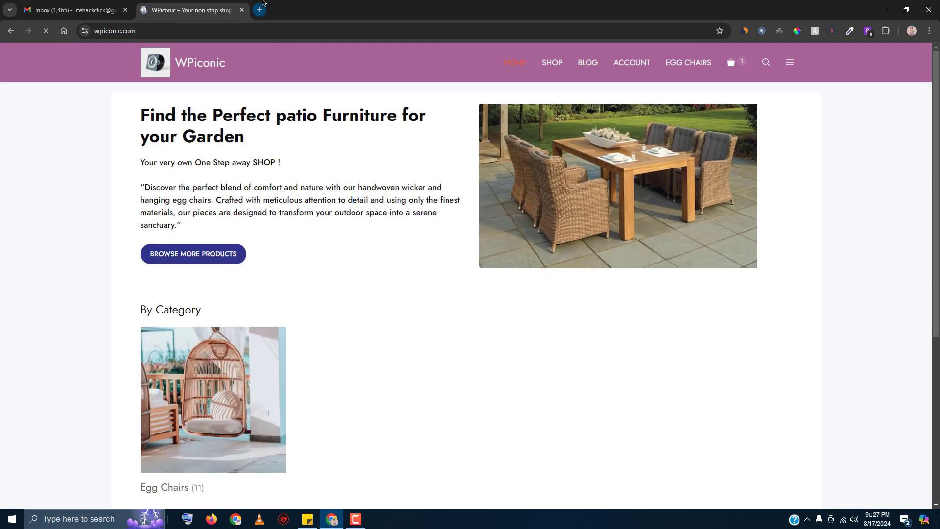
# - Load the wpiconic.com/wp-admin login page from the store tab
pyautogui.click(263, 1)
pyautogui.click(211, 2)
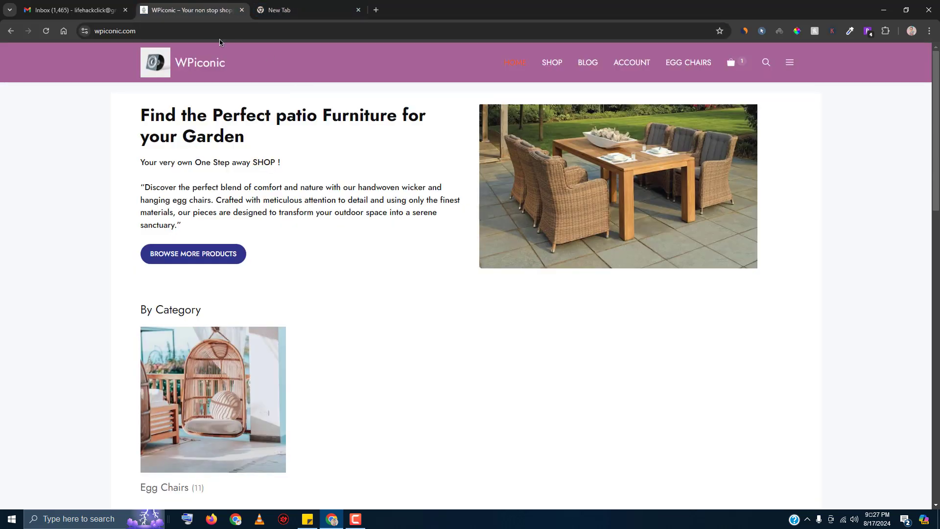
pyautogui.click(337, 31)
pyautogui.click(342, 33)
pyautogui.write('//')
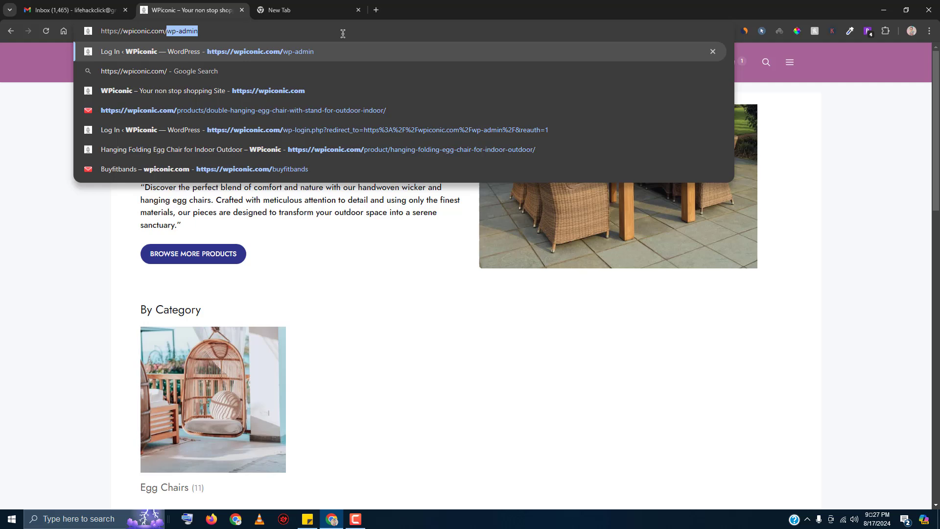
pyautogui.click(327, 51)
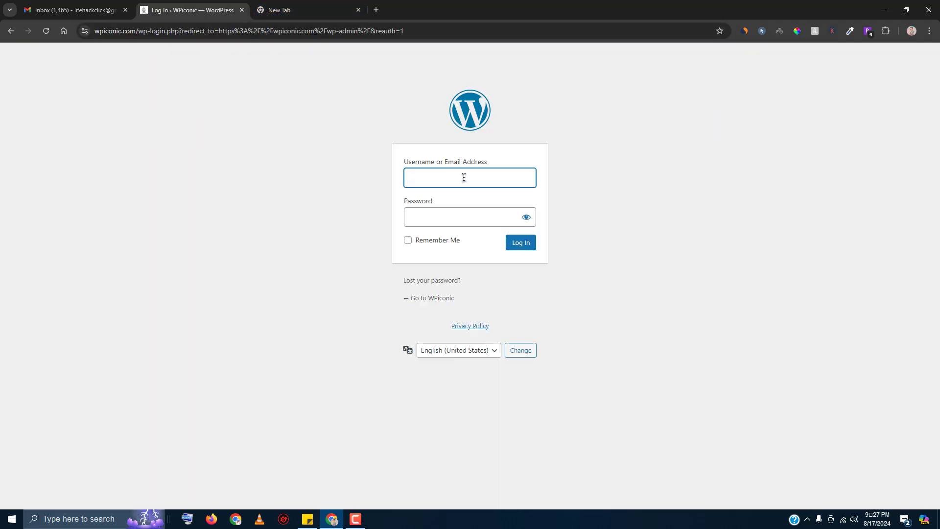
# - Log in with username 'admin' and the account password
pyautogui.click(464, 177)
pyautogui.write('ad')
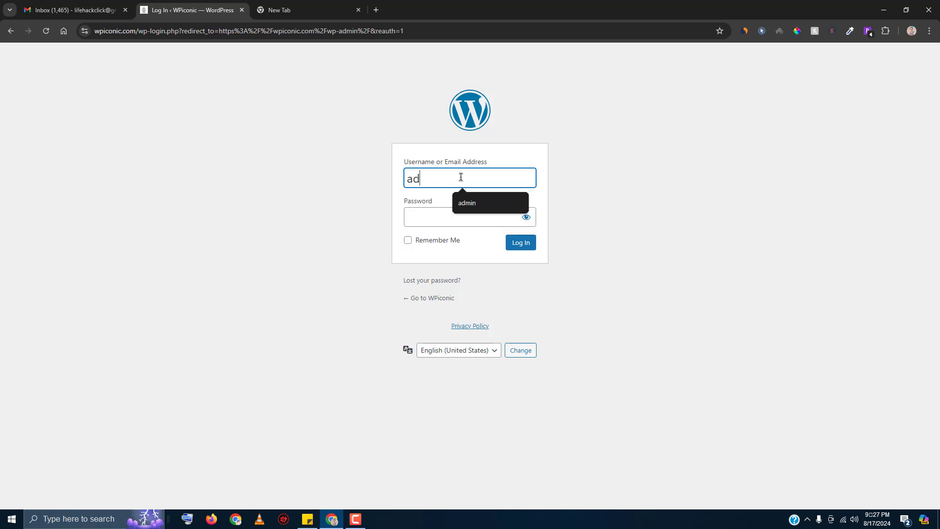
pyautogui.write('min')
pyautogui.press('Tab')
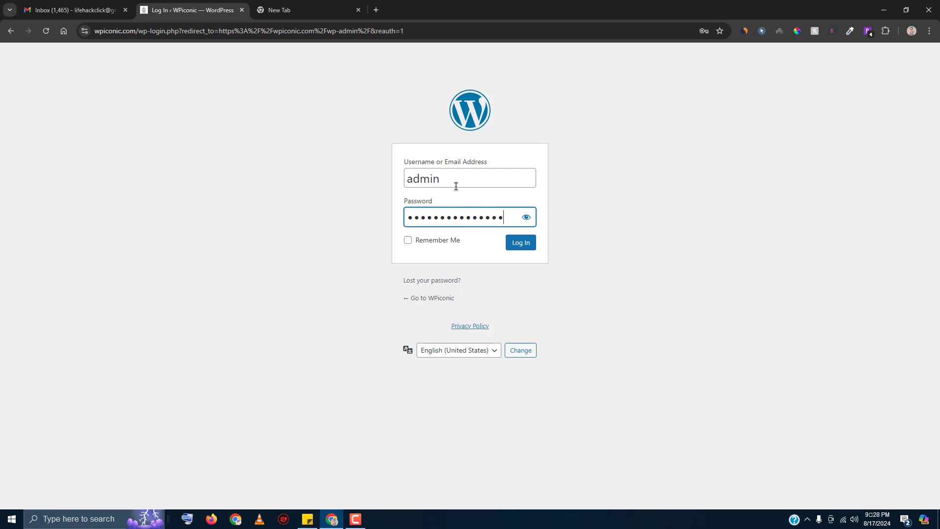
pyautogui.press('Return')
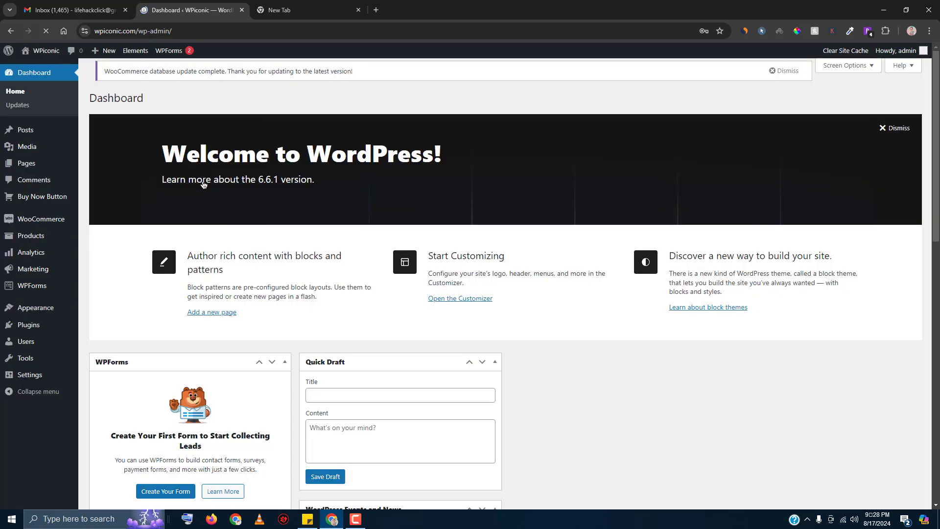
# - Open Visit Site in a new tab, save the login password, and go to Installed Plugins
pyautogui.rightClick(40, 67)
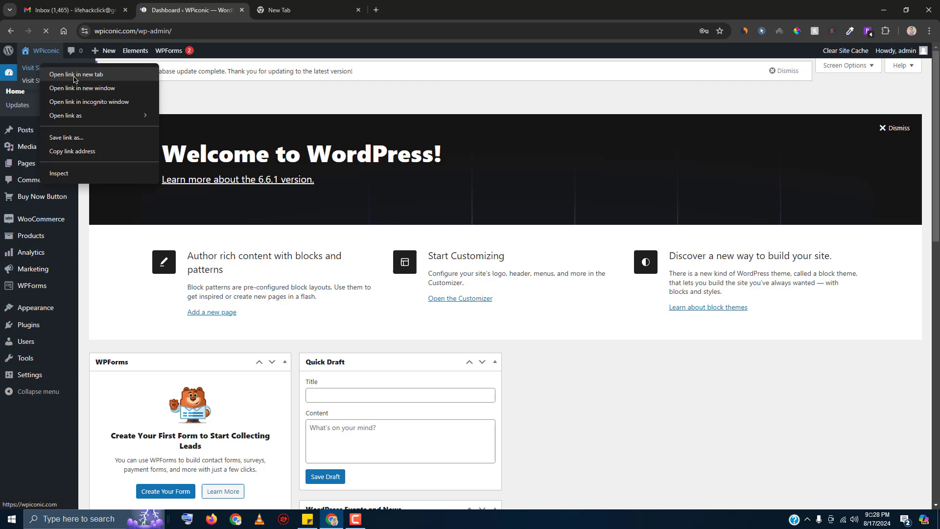
pyautogui.click(74, 74)
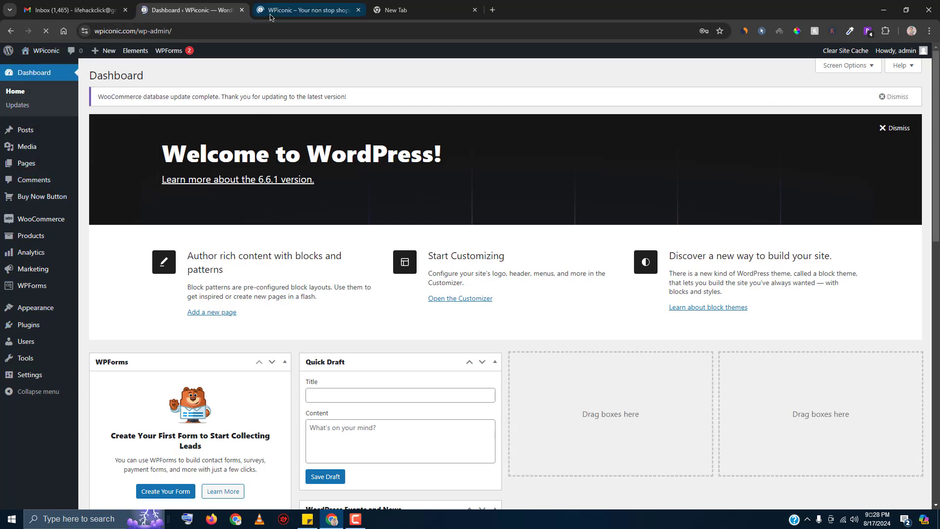
pyautogui.click(661, 184)
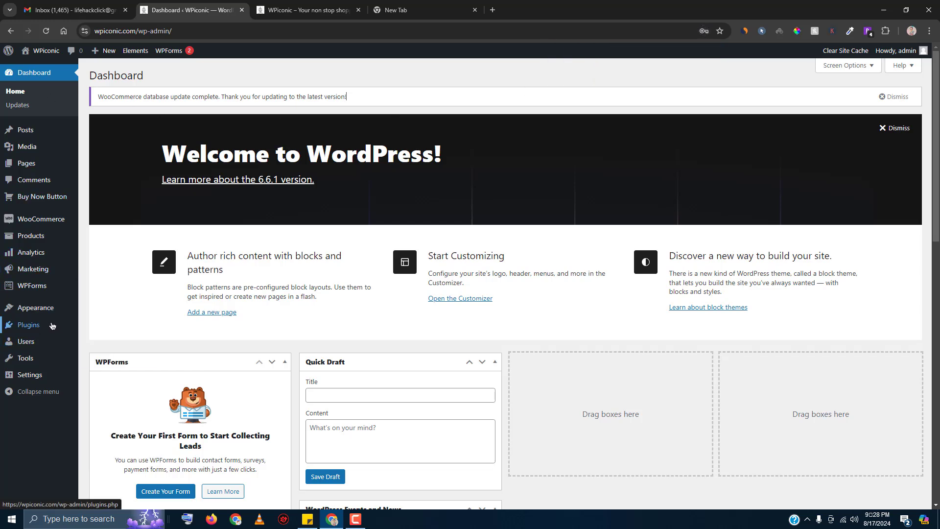
pyautogui.click(101, 326)
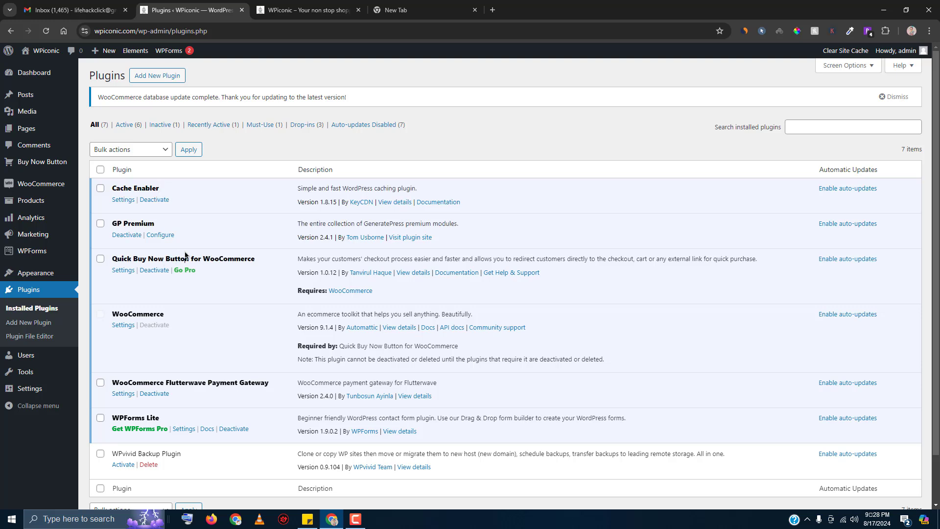
# - Select several plugin titles and copy the 'WPForms Lite' title
pyautogui.tripleClick(206, 256)
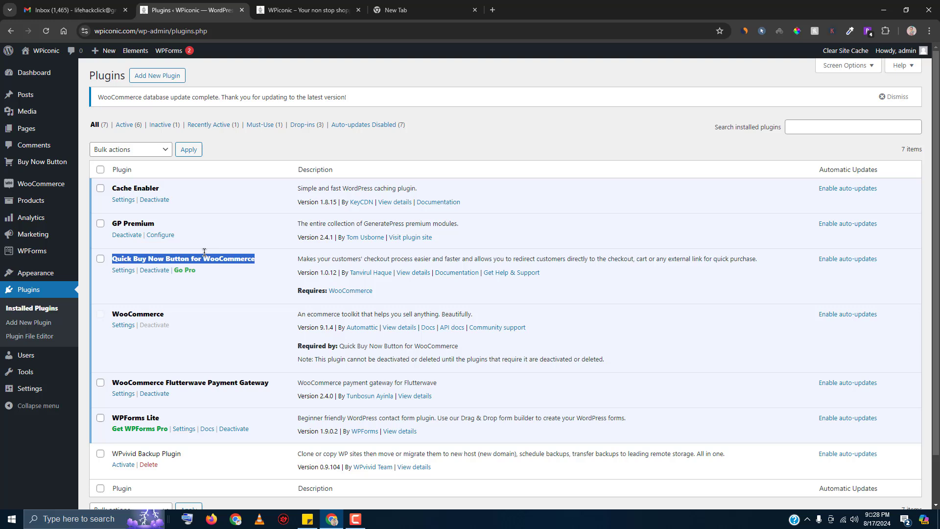
pyautogui.scroll(-2, 206, 308)
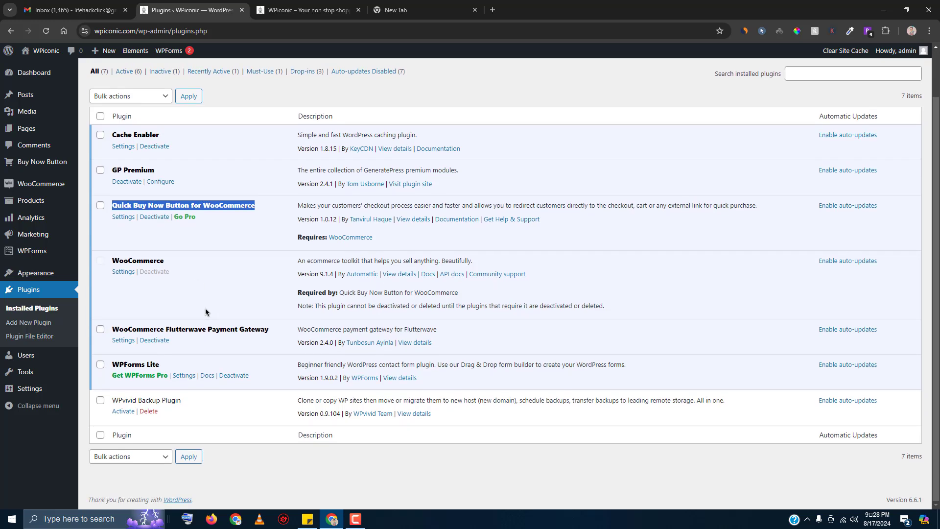
pyautogui.doubleClick(155, 261)
pyautogui.click(217, 264)
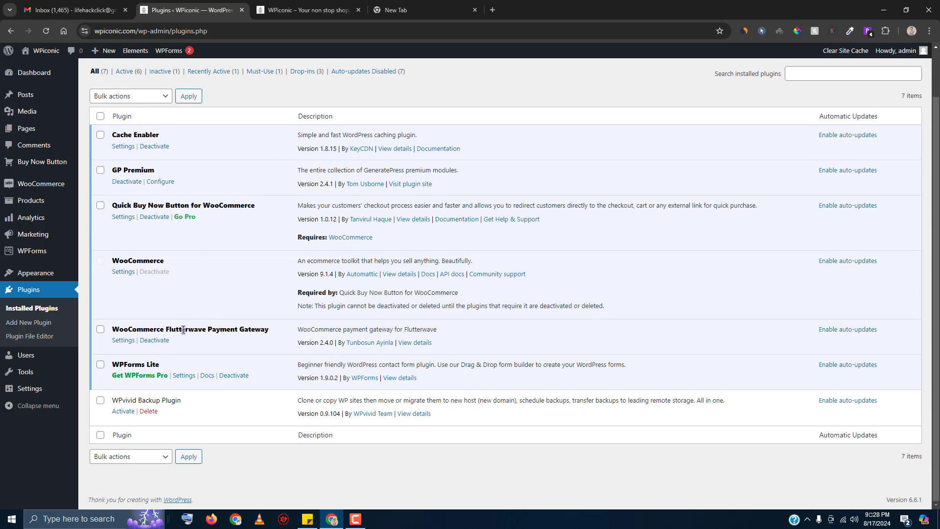
pyautogui.tripleClick(207, 330)
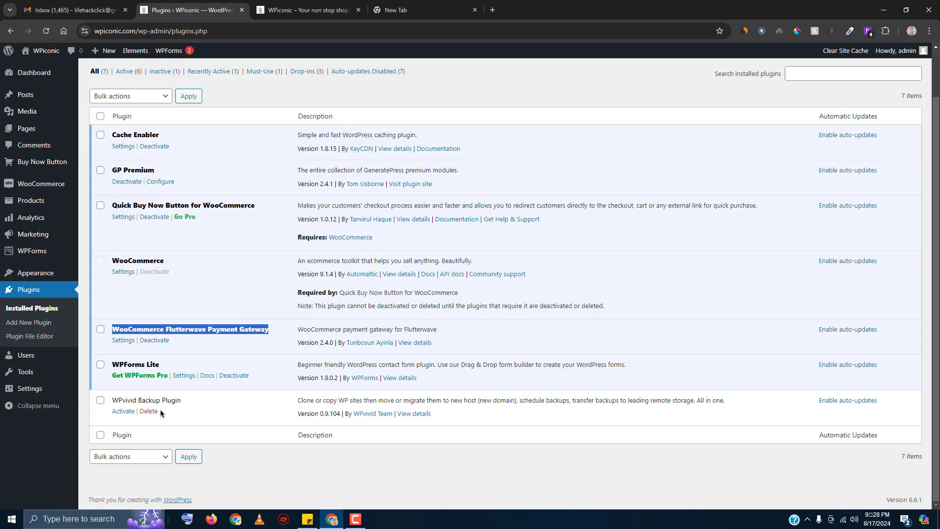
pyautogui.click(150, 363)
pyautogui.tripleClick(150, 363)
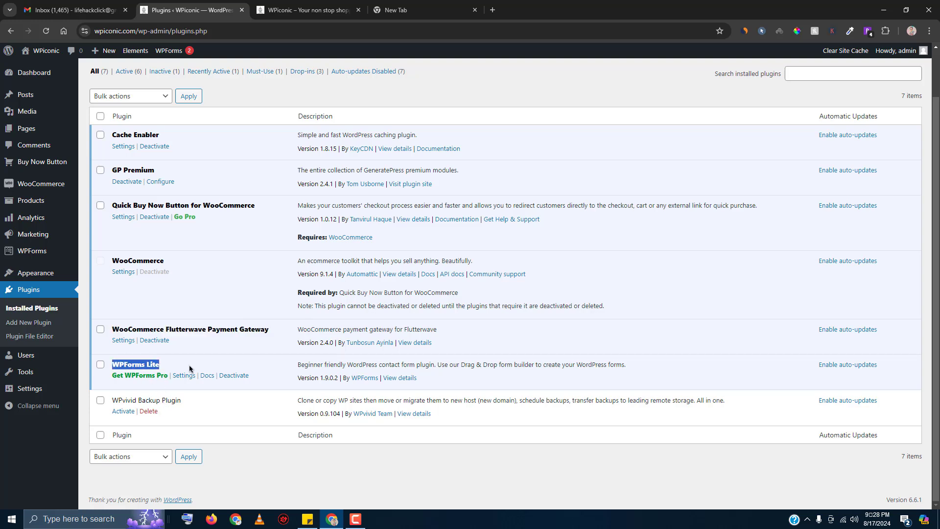
pyautogui.rightClick(152, 363)
pyautogui.click(187, 240)
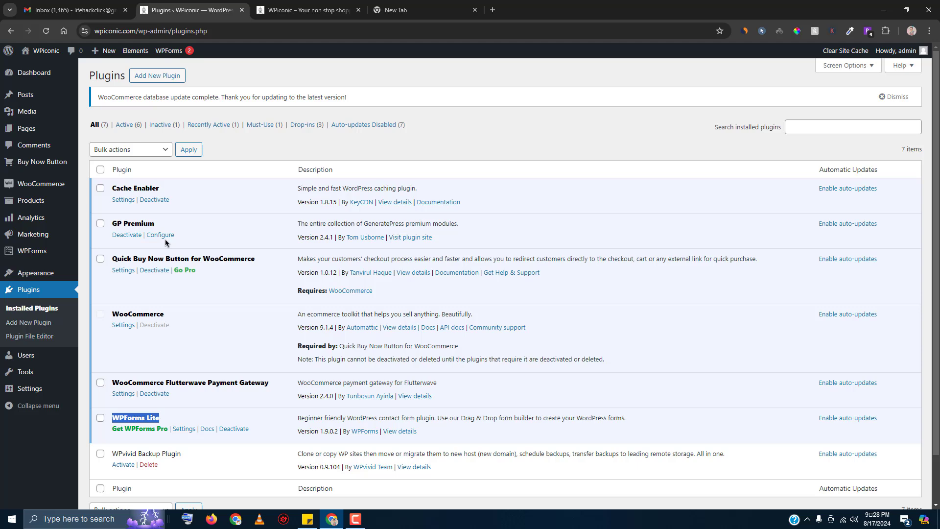
# - Open the live store in another tab, peek at it, and return to Plugins
pyautogui.tripleClick(232, 94)
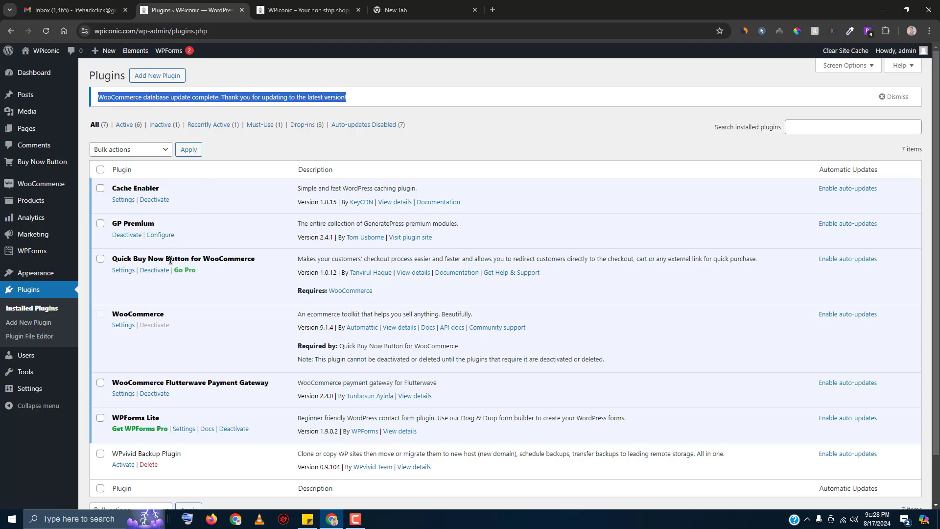
pyautogui.moveTo(42, 51)
pyautogui.rightClick(45, 67)
pyautogui.click(94, 75)
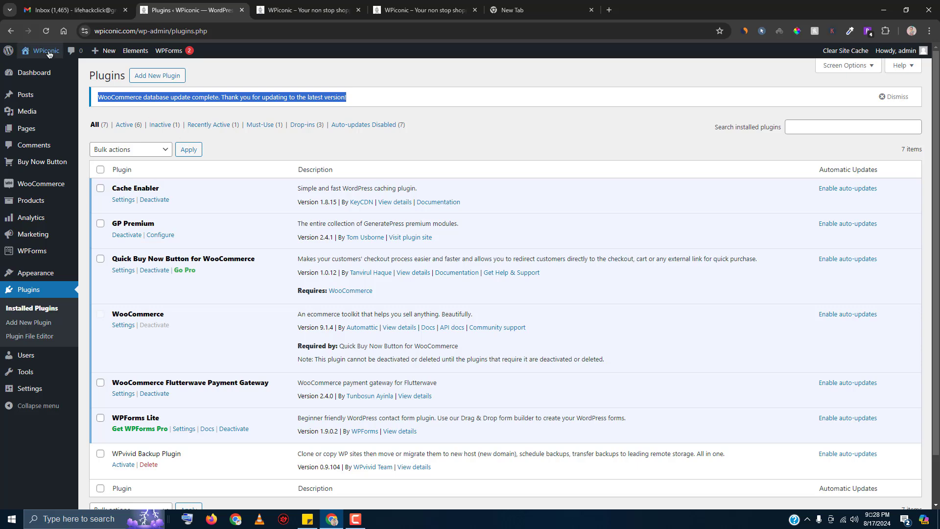
pyautogui.moveTo(46, 52)
pyautogui.click(299, 10)
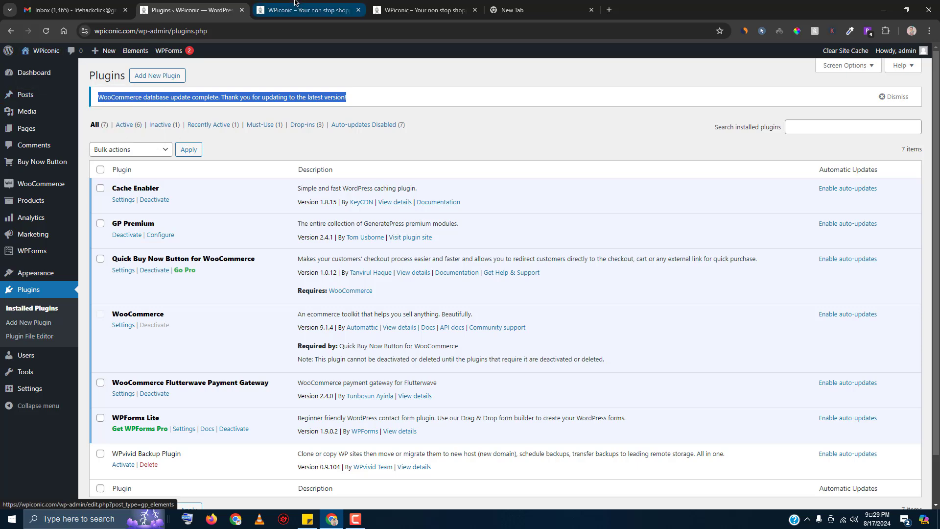
pyautogui.scroll(-10, 291, 196)
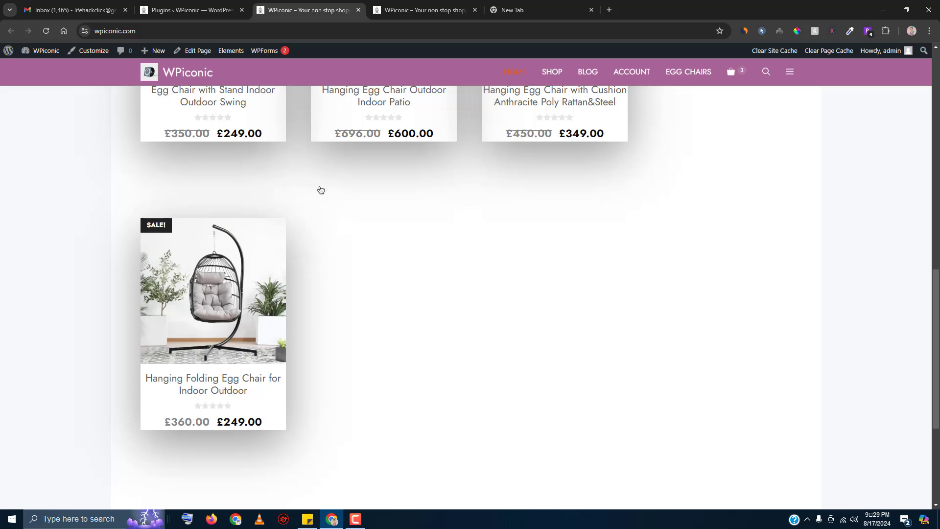
pyautogui.click(205, 7)
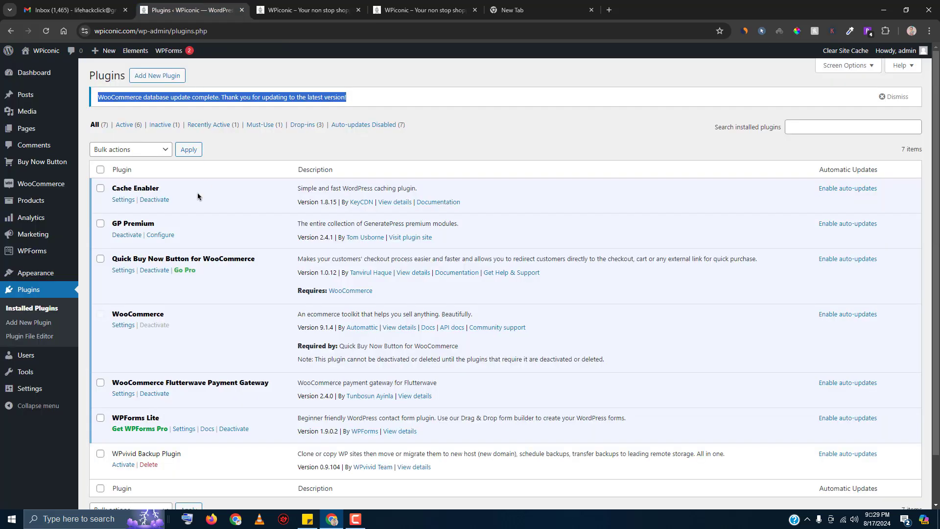
# - Go to Appearance > Themes and view the GeneratePress theme details
pyautogui.moveTo(69, 280)
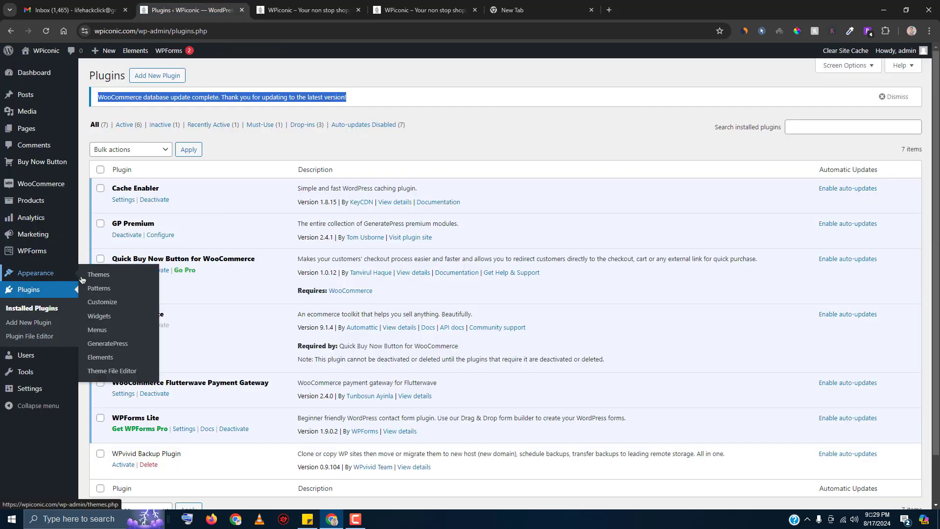
pyautogui.click(109, 275)
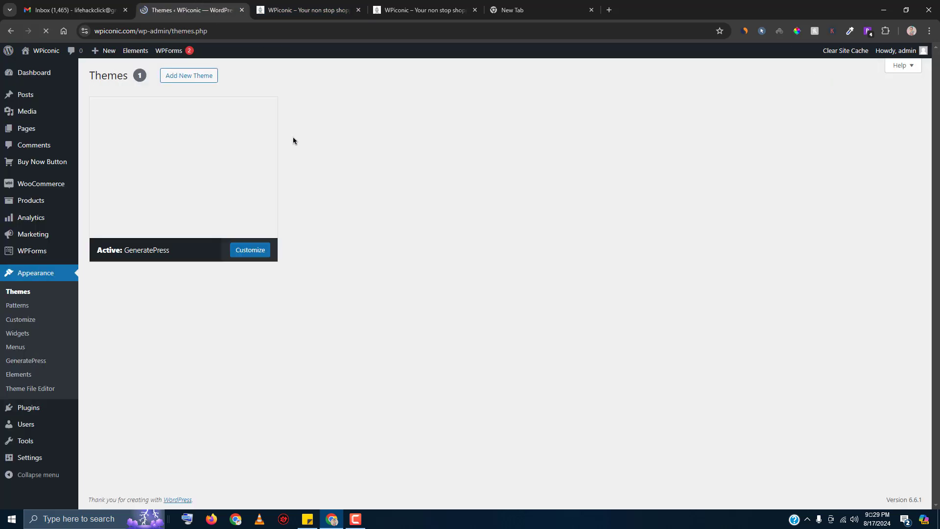
pyautogui.click(134, 248)
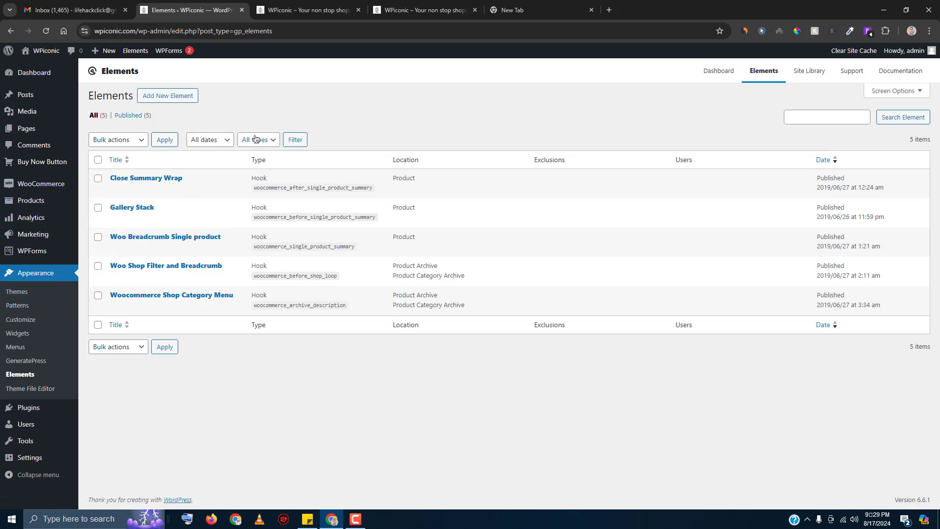
# - Glance at the storefront tab, then return to the GeneratePress Elements list
pyautogui.click(254, 10)
pyautogui.click(244, 1)
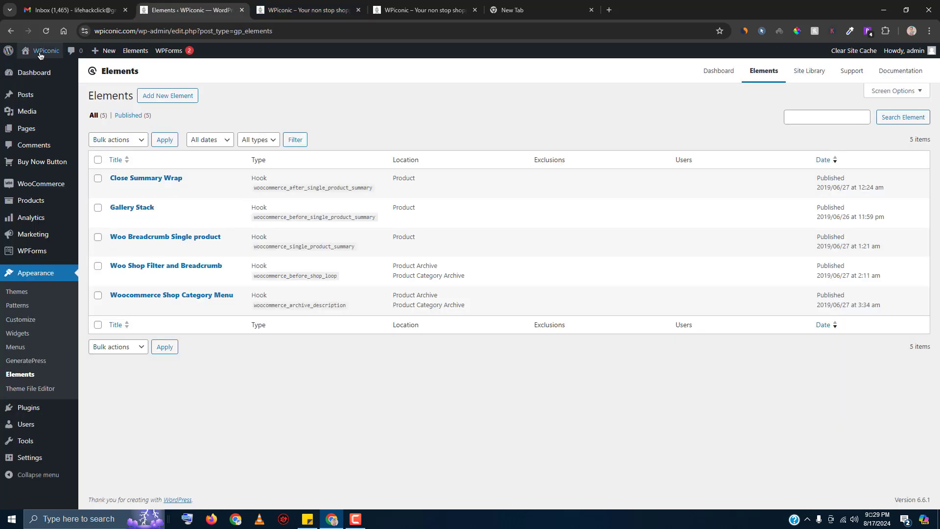